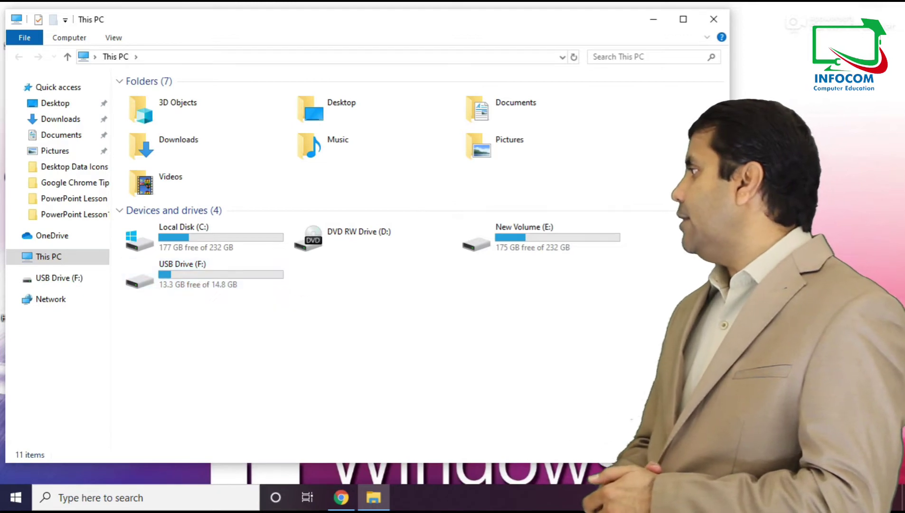
- Check the capacity of USB Drive (F:) in its properties, then close them
click(175, 275)
right_click(175, 275)
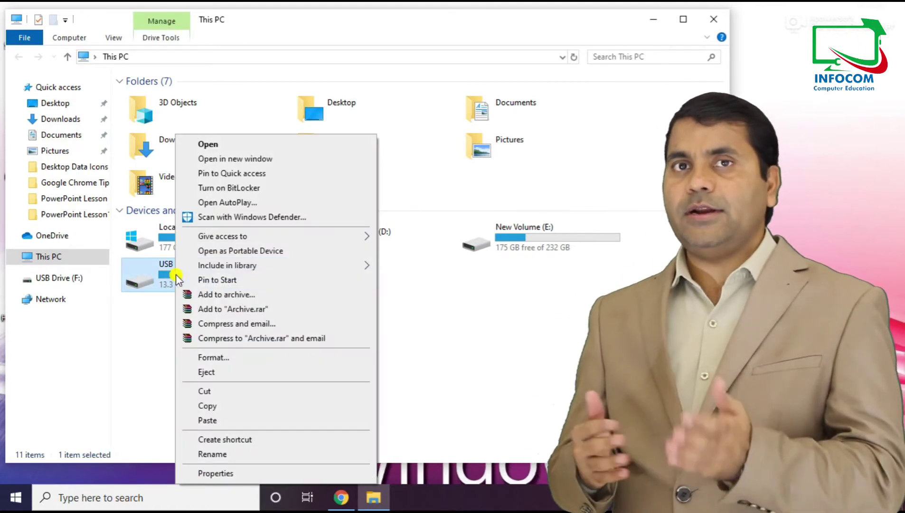
click(214, 473)
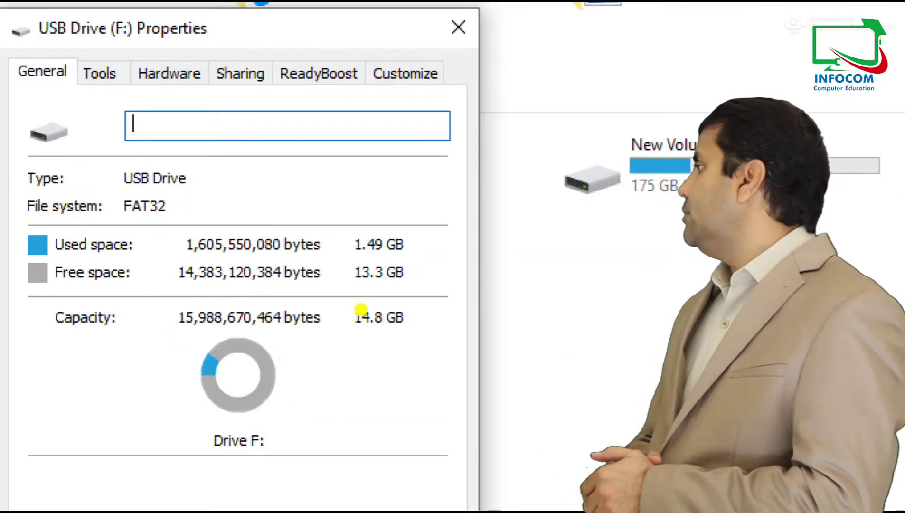
drag(158, 285, 435, 344)
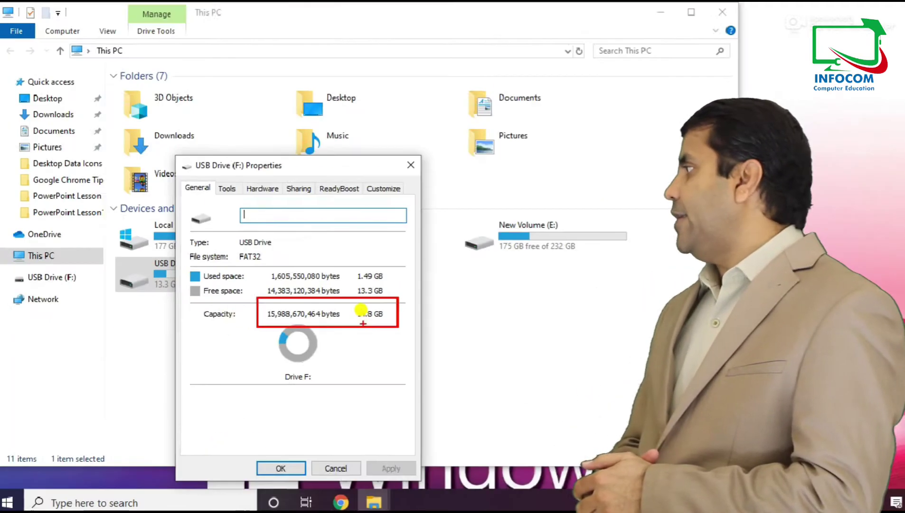
key(Escape)
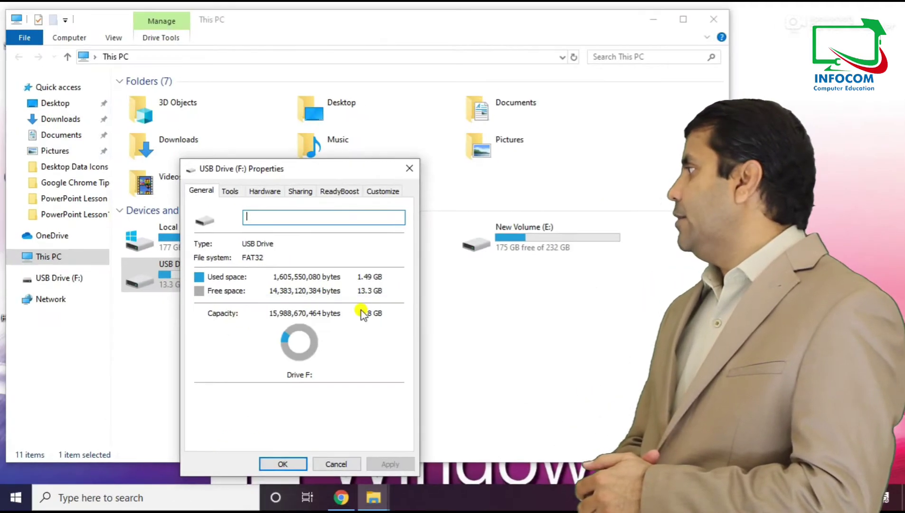
click(402, 171)
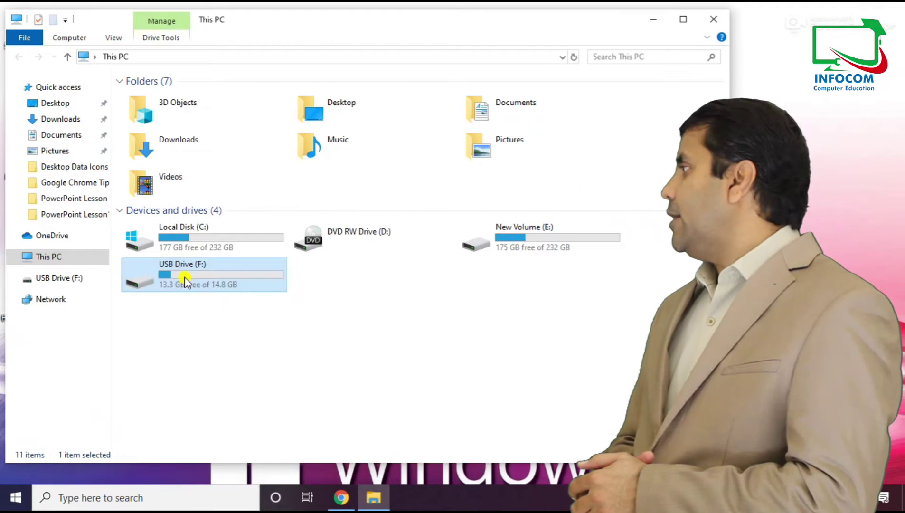
- Enable ReadyBoost on USB Drive (F:) with "Use this device", reserving 4094 MB for system speed
mouse_move(160, 280)
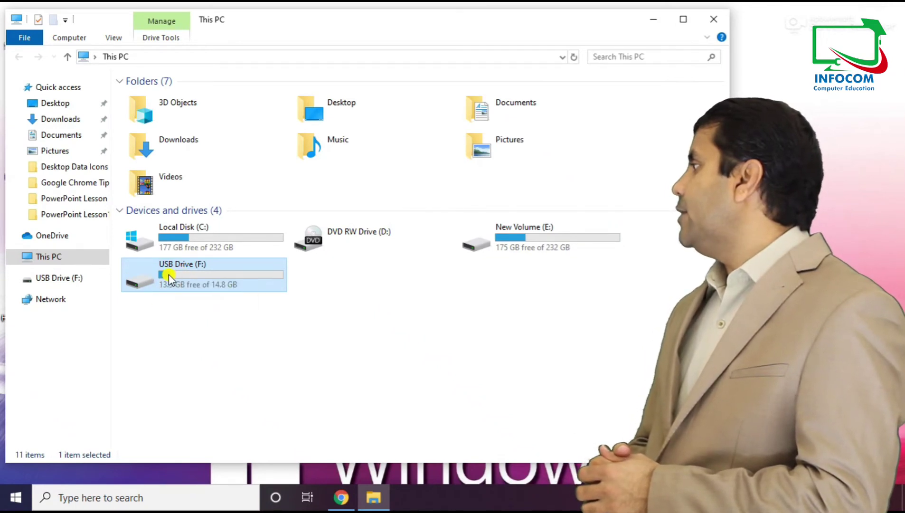
right_click(169, 274)
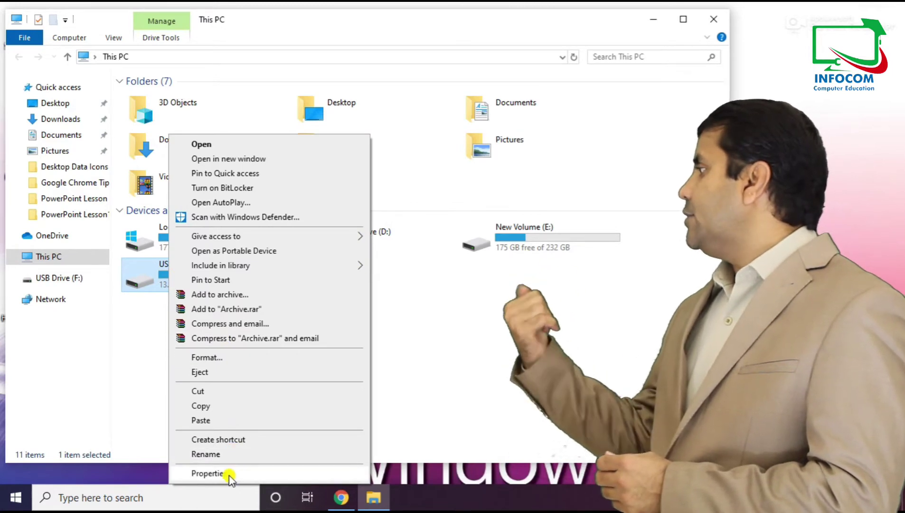
click(209, 473)
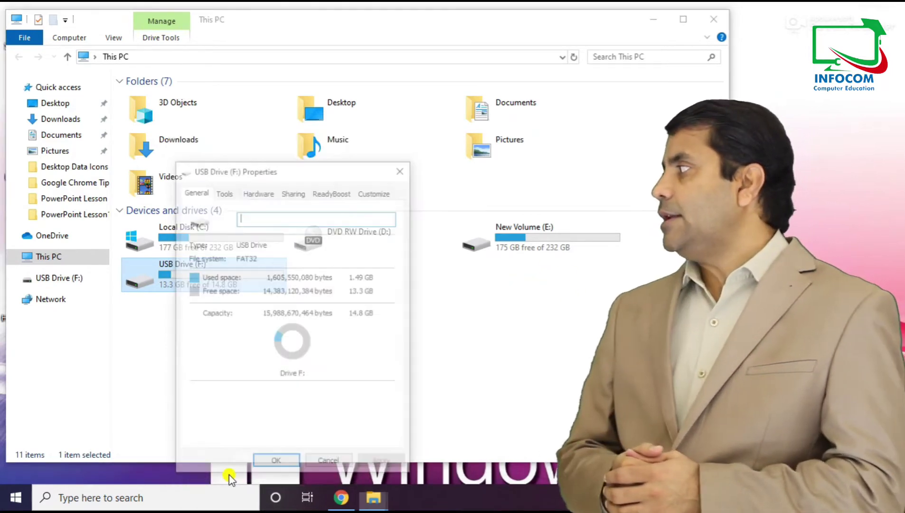
drag(317, 170, 319, 80)
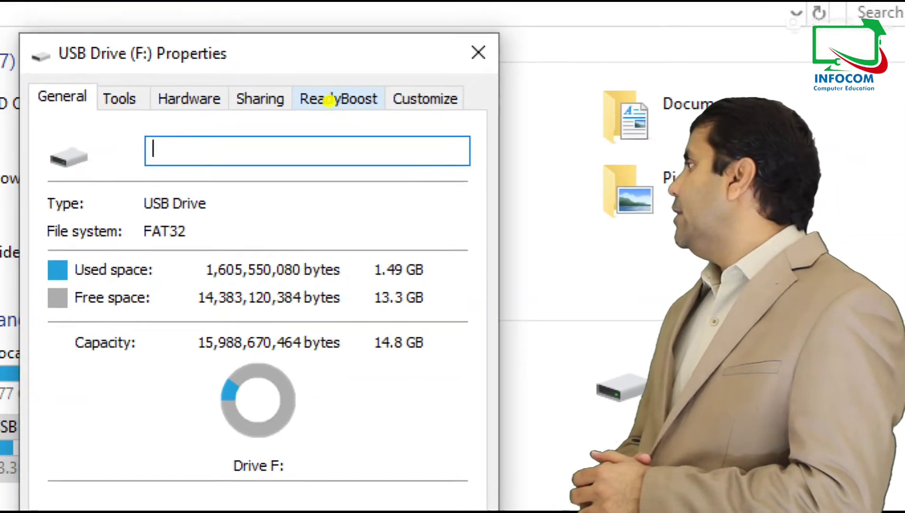
mouse_move(286, 75)
mouse_down()
mouse_move(331, 101)
mouse_move(390, 115)
mouse_up()
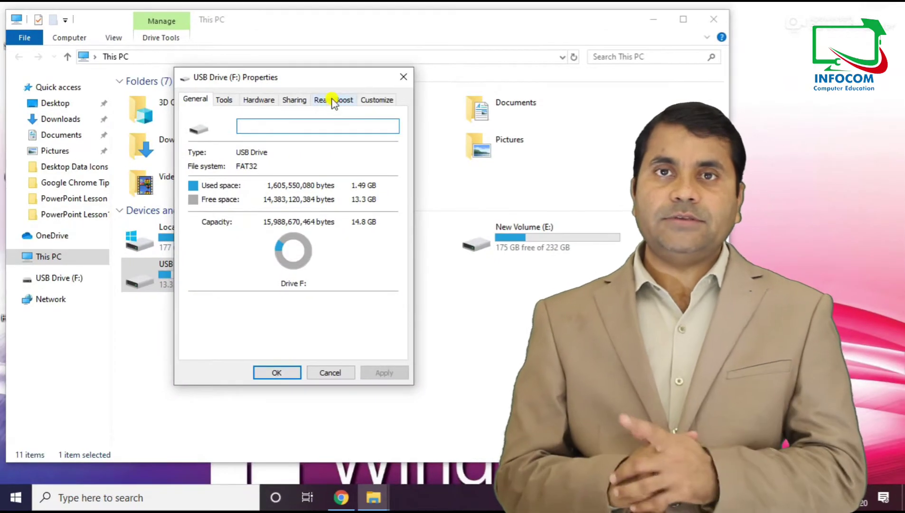
click(333, 101)
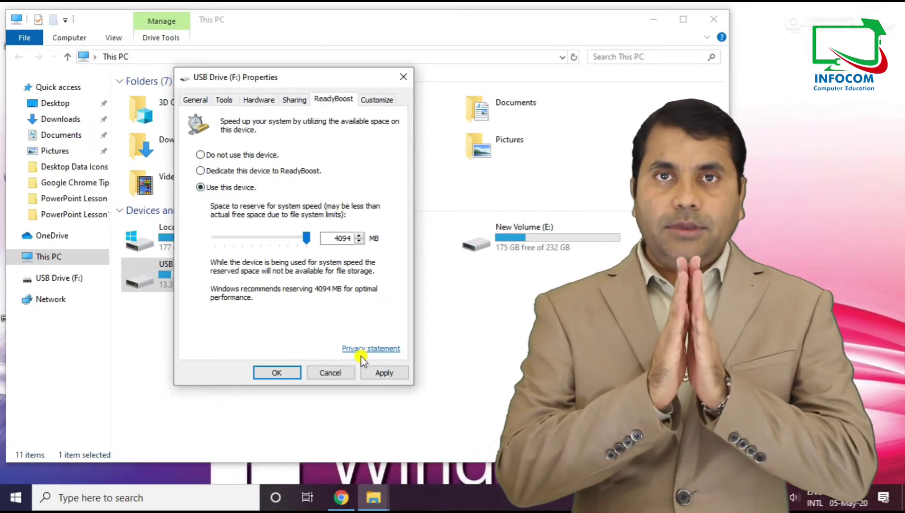
click(380, 372)
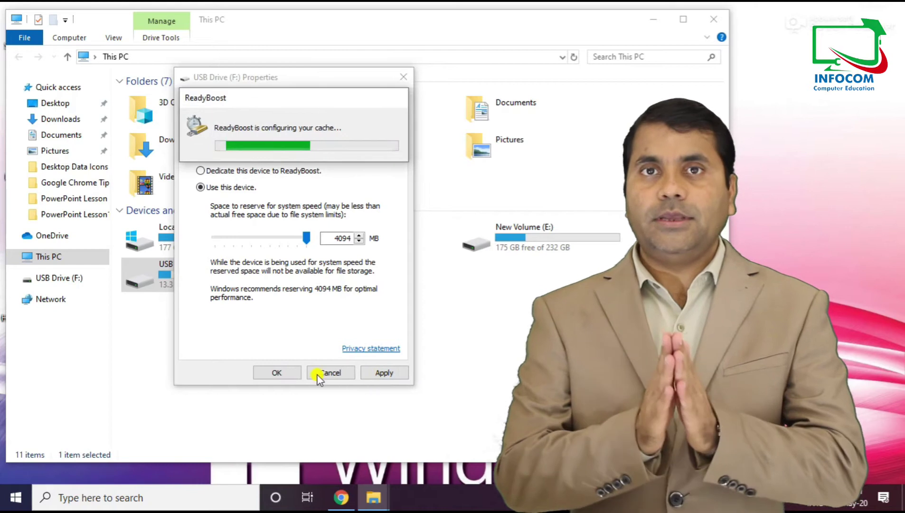
click(287, 372)
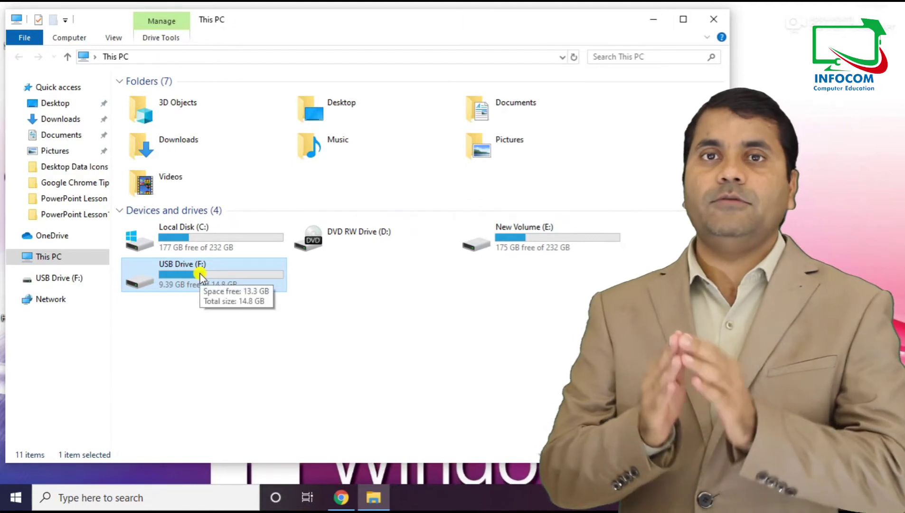
- Open USB Drive (F:), inspect the size of the ReadyBoost cache file, and return to This PC
double_click(200, 275)
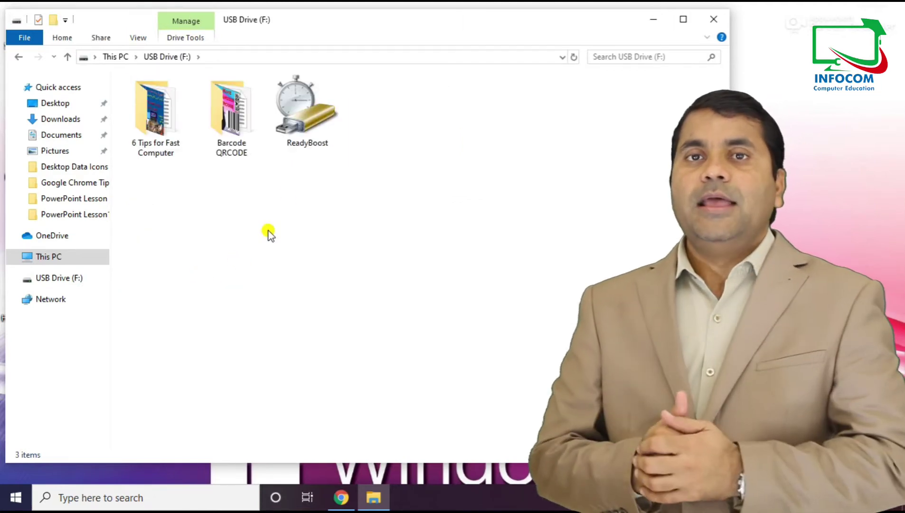
mouse_move(300, 118)
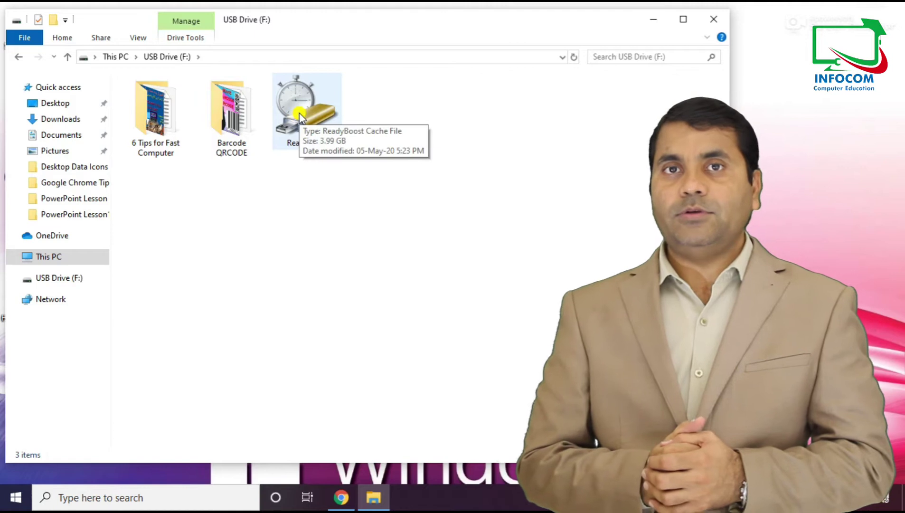
click(300, 118)
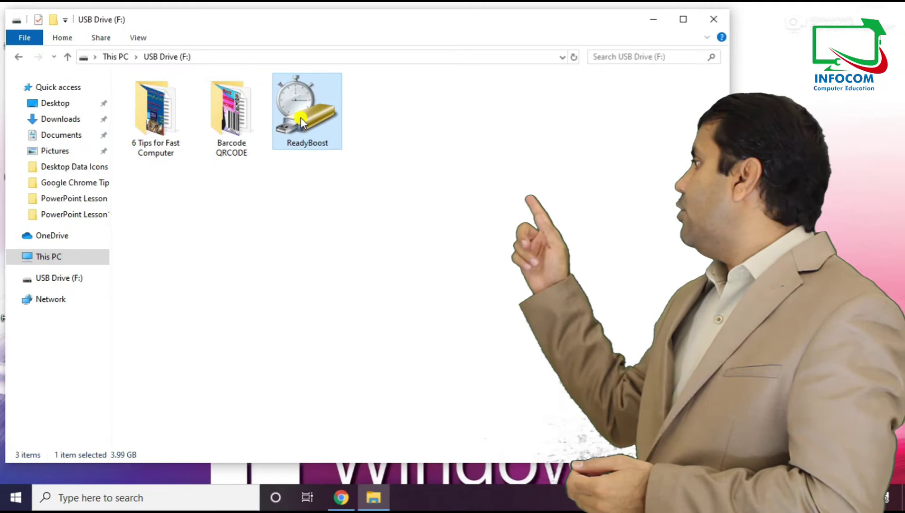
mouse_move(301, 122)
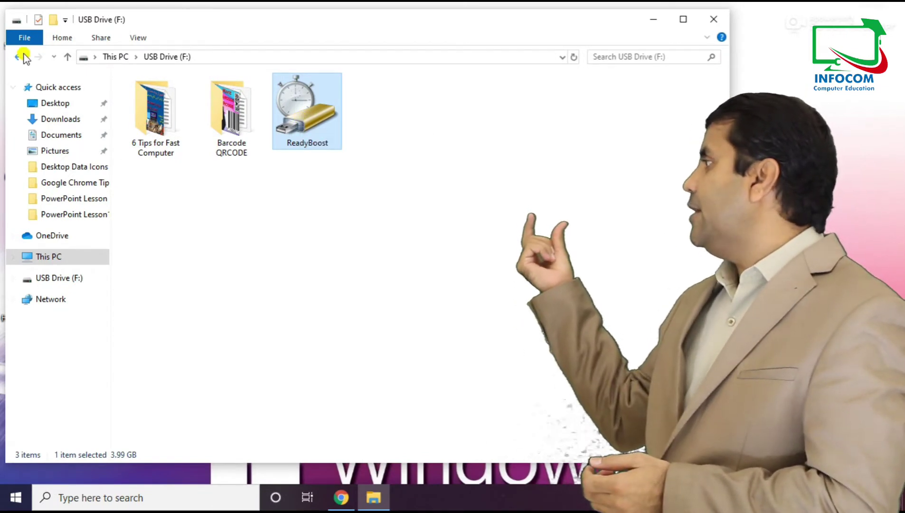
click(19, 56)
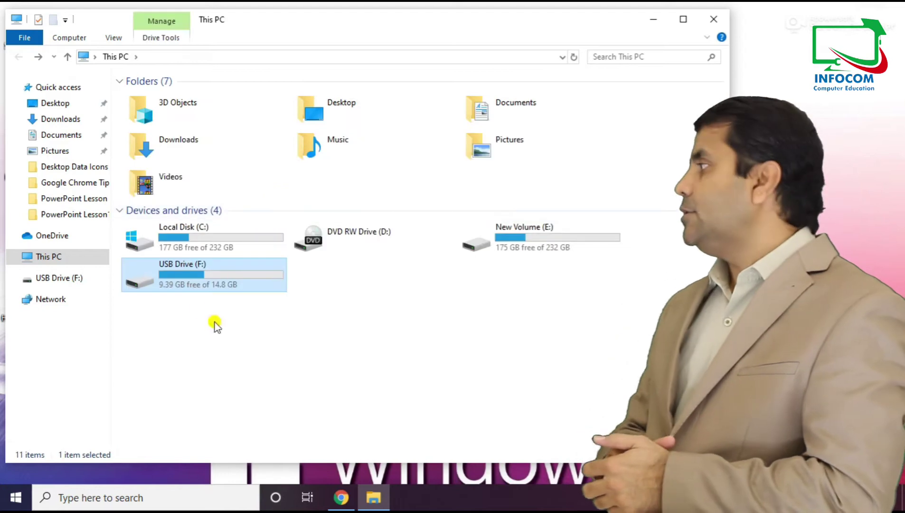
- Reduce the ReadyBoost space reserved on USB Drive (F:) to 1014 MB and apply it
right_click(179, 277)
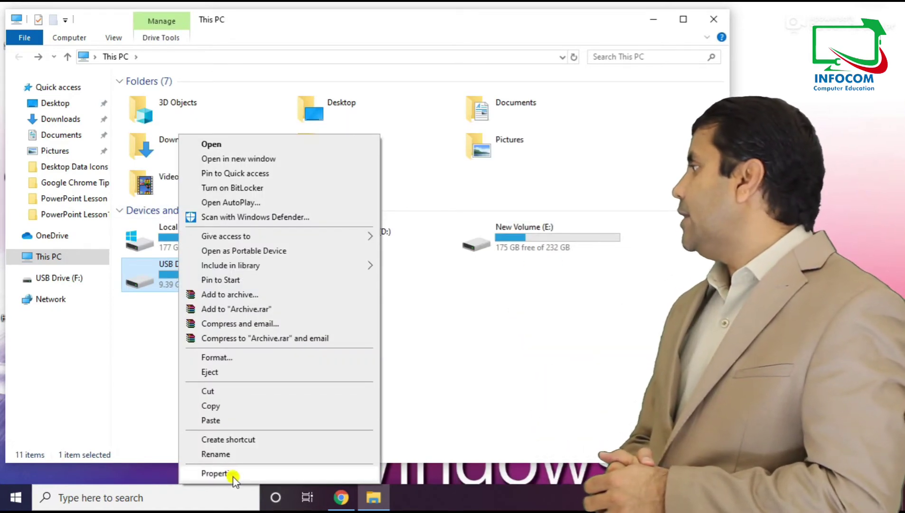
click(215, 474)
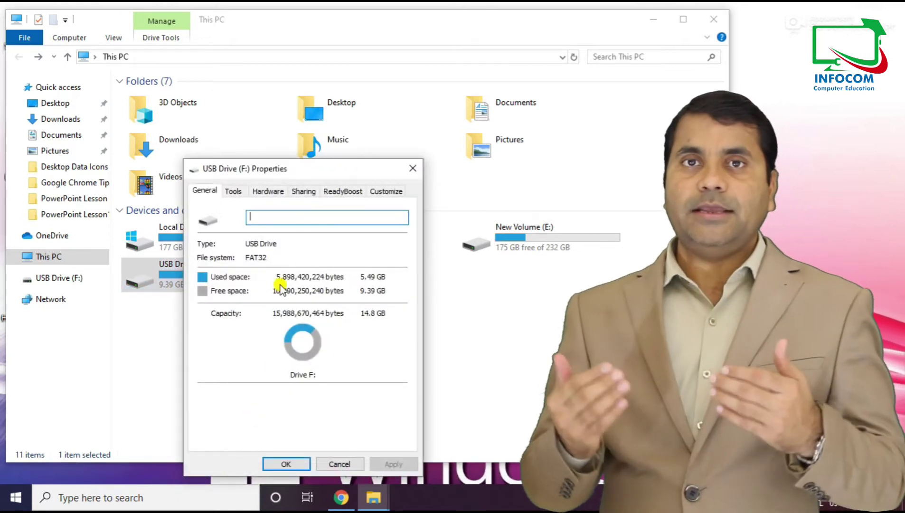
drag(290, 171, 291, 122)
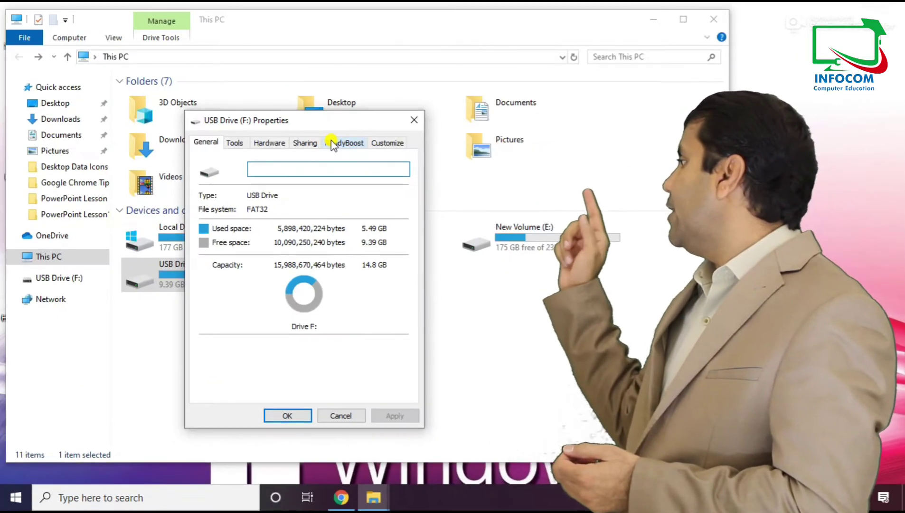
click(332, 143)
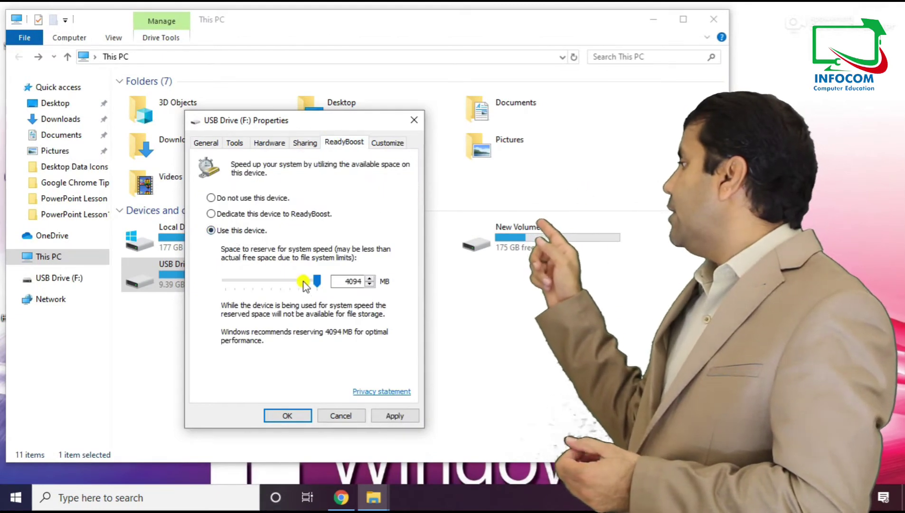
drag(315, 282, 244, 284)
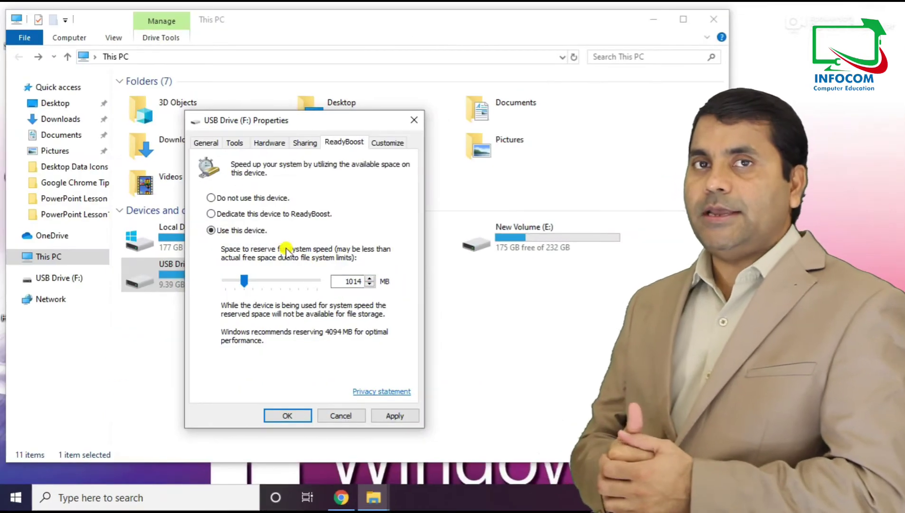
click(384, 415)
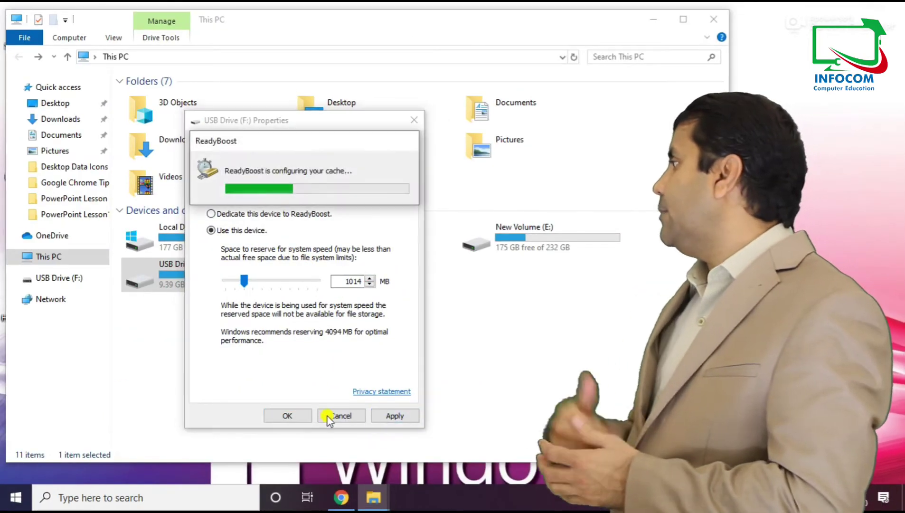
click(287, 416)
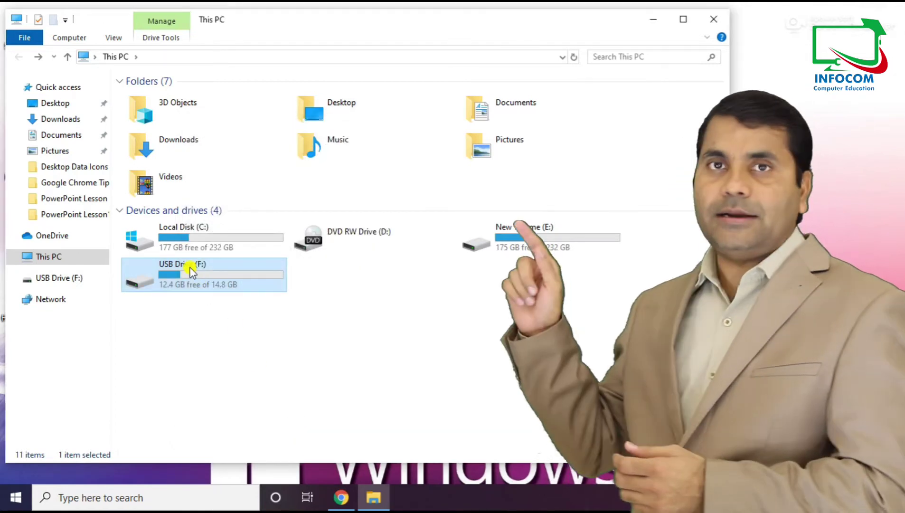
- Check the resized ReadyBoost cache file on USB Drive (F:) and go back to This PC
double_click(190, 269)
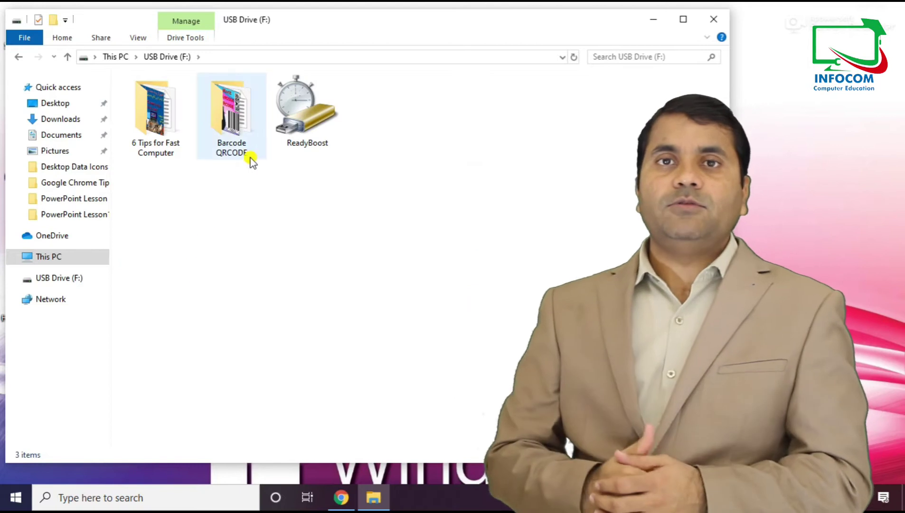
mouse_move(295, 111)
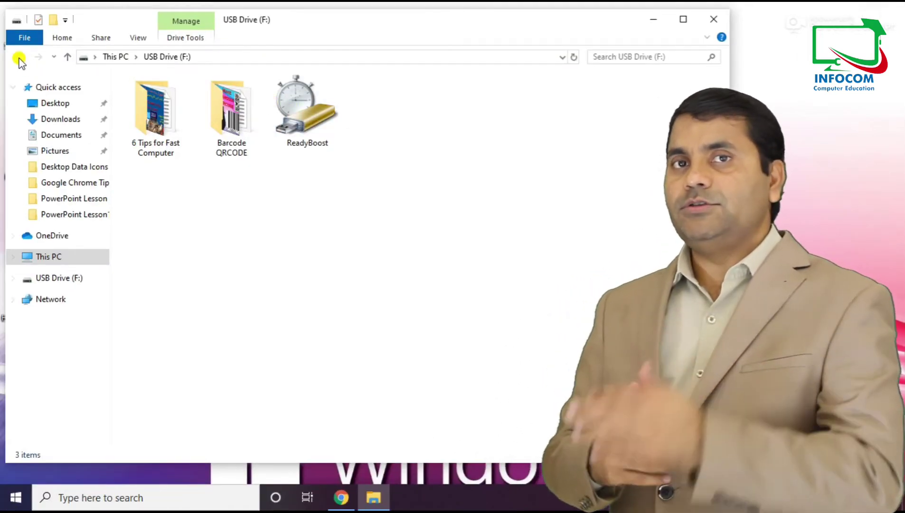
click(19, 58)
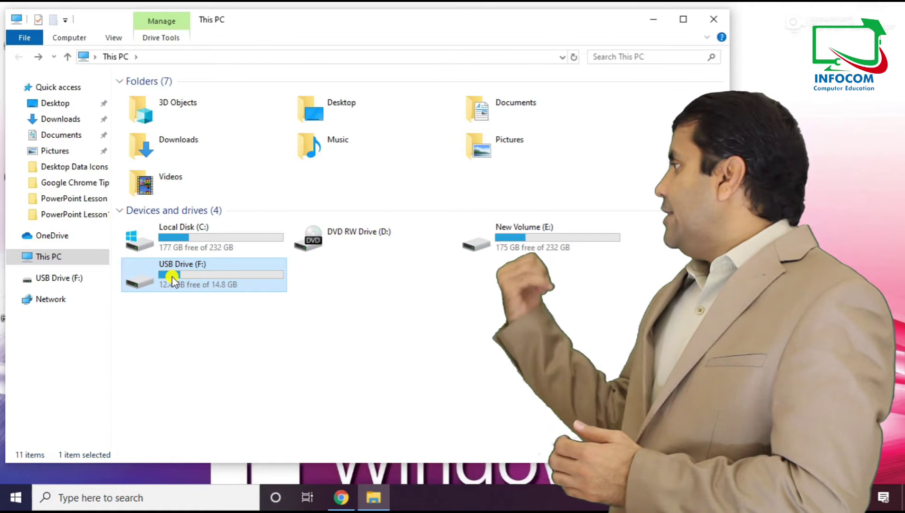
- Set the ReadyBoost reserved space on USB Drive (F:) to 2022 MB and apply the change
right_click(171, 279)
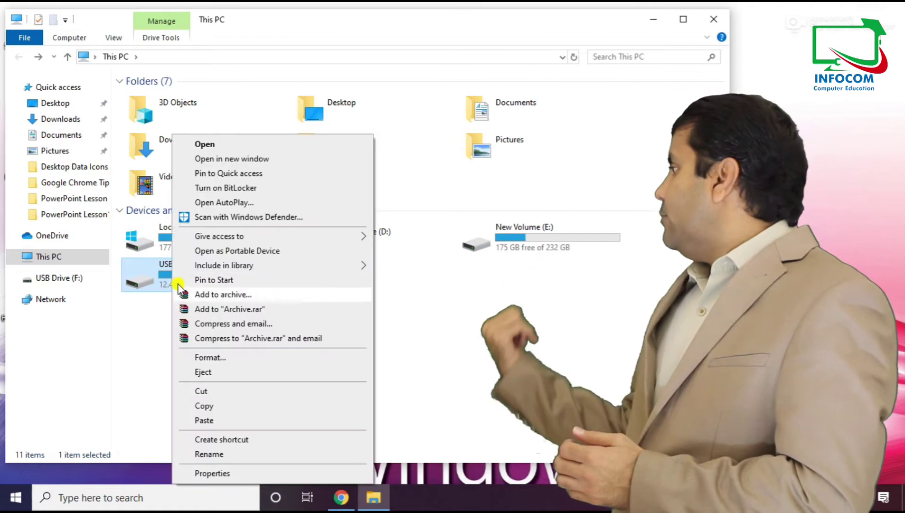
click(234, 473)
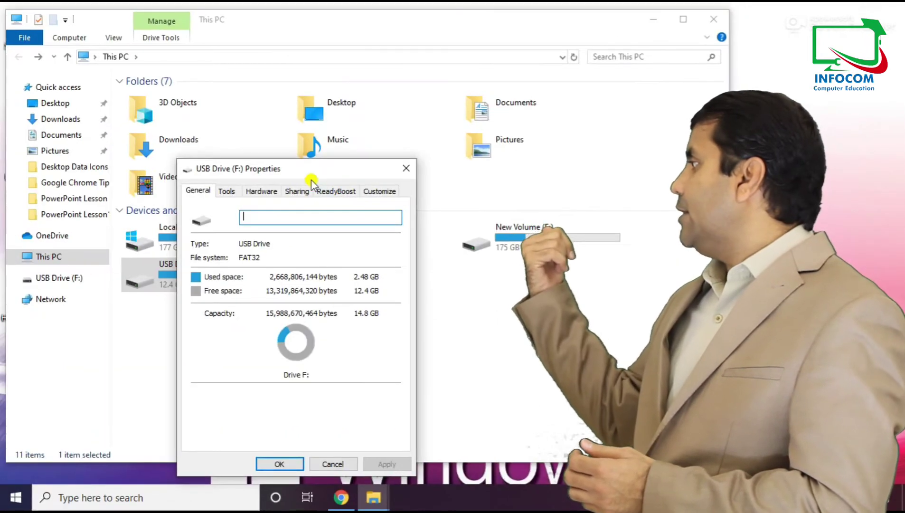
click(343, 198)
drag(237, 329, 260, 331)
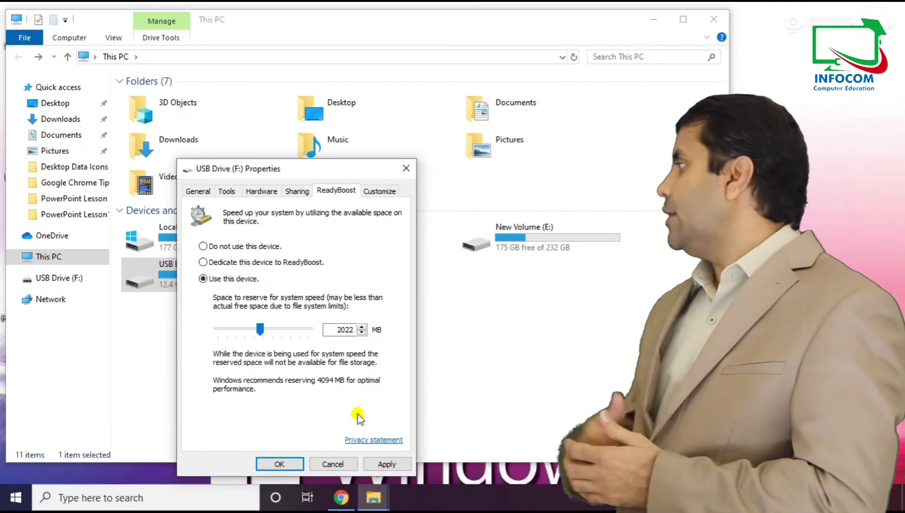
click(380, 464)
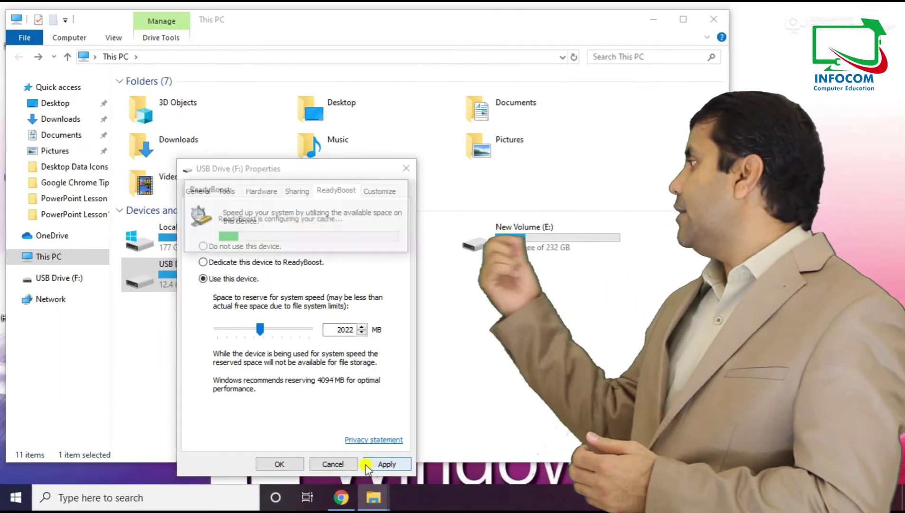
click(280, 464)
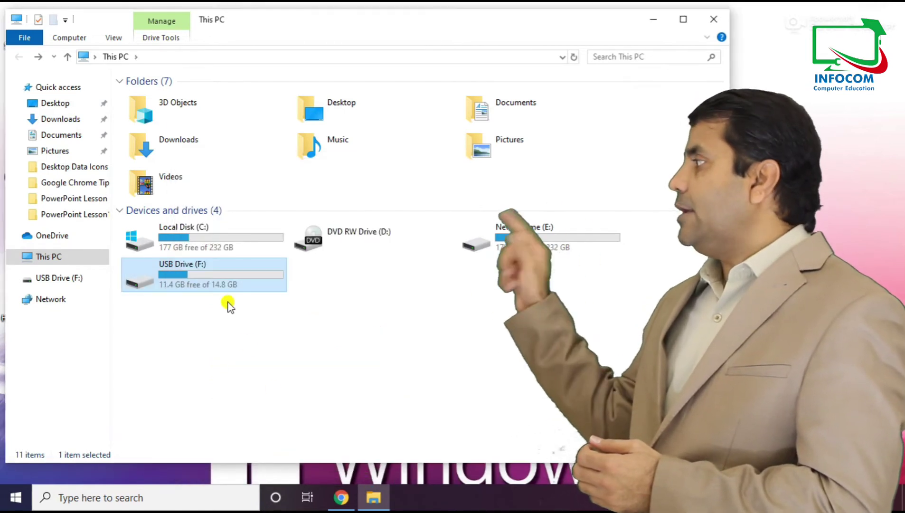
- Open USB Drive (F:) and examine the size of its ReadyBoost cache file
double_click(195, 280)
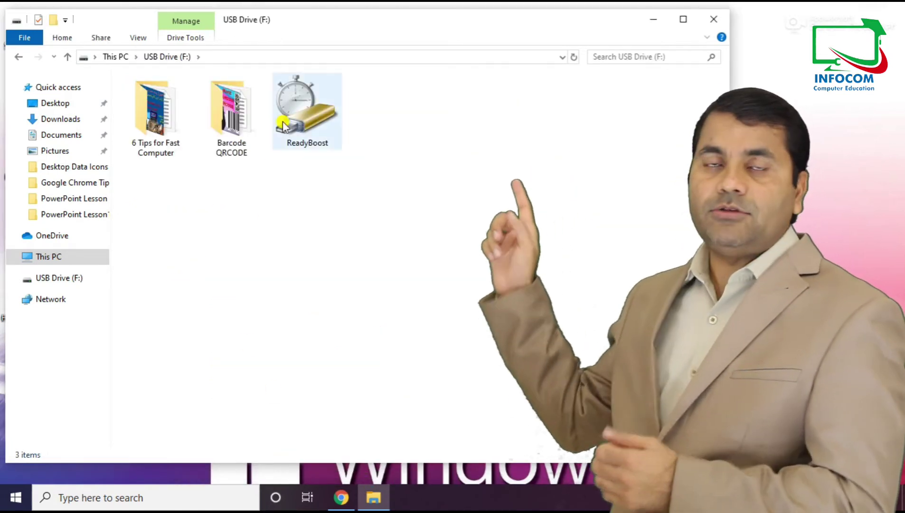
mouse_move(296, 113)
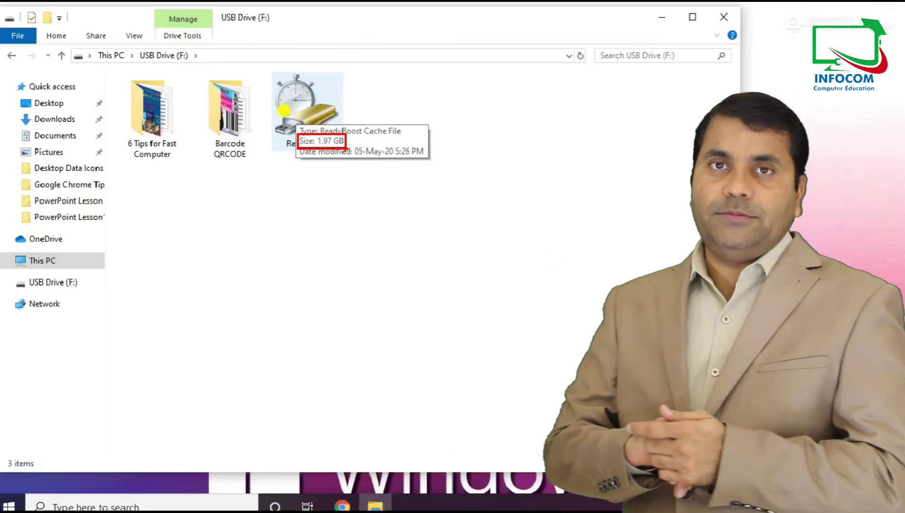
- Dedicate USB Drive (F:) to ReadyBoost with 4094 MB reserved, apply the change and close its properties
click(19, 56)
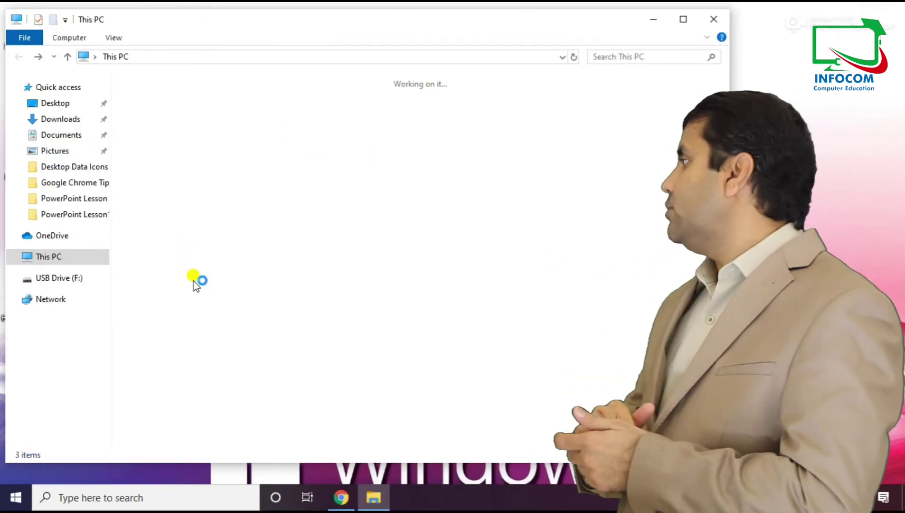
right_click(175, 273)
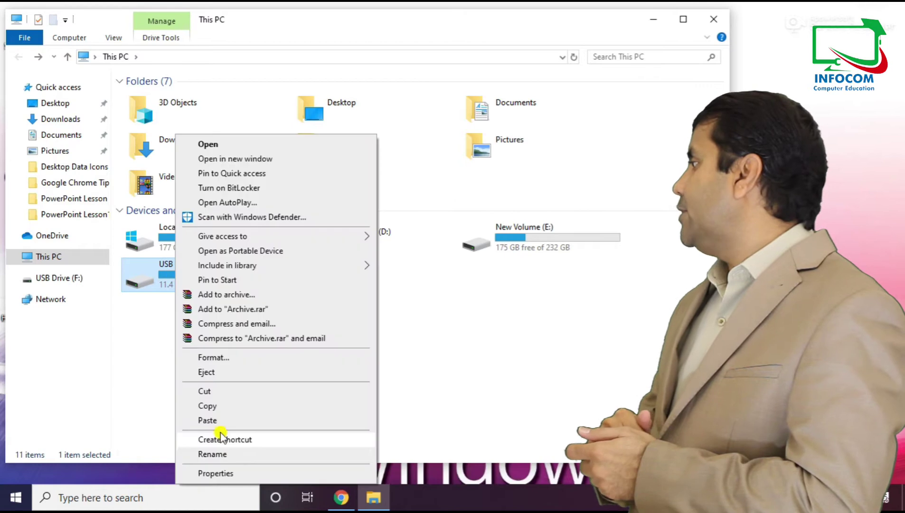
click(232, 474)
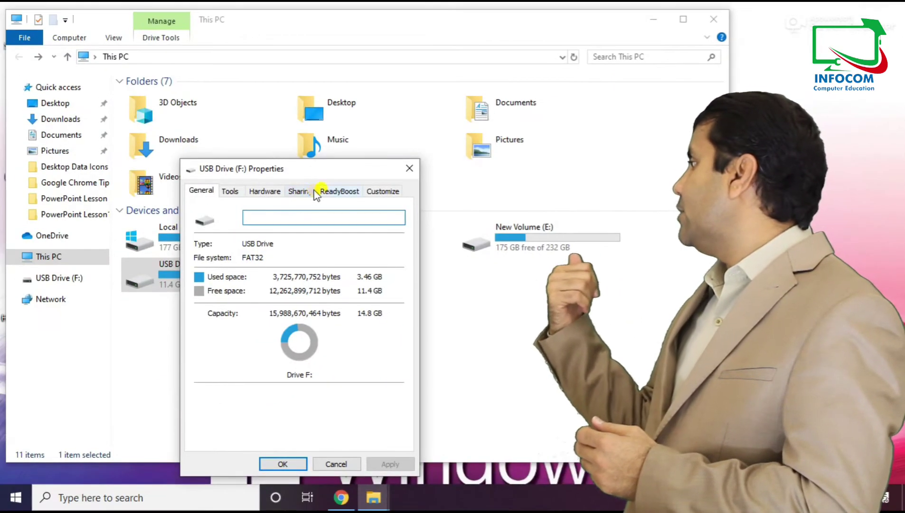
click(323, 192)
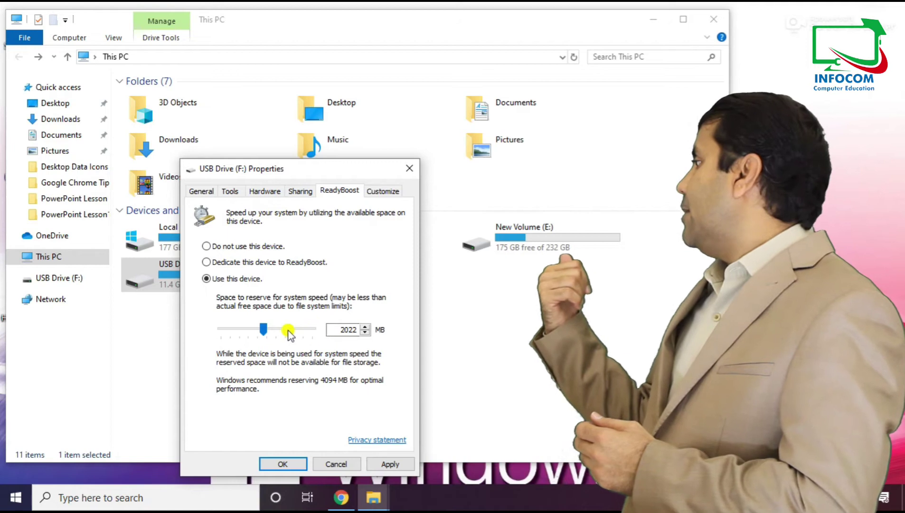
mouse_move(282, 330)
mouse_down()
mouse_move(242, 328)
mouse_move(290, 329)
mouse_up()
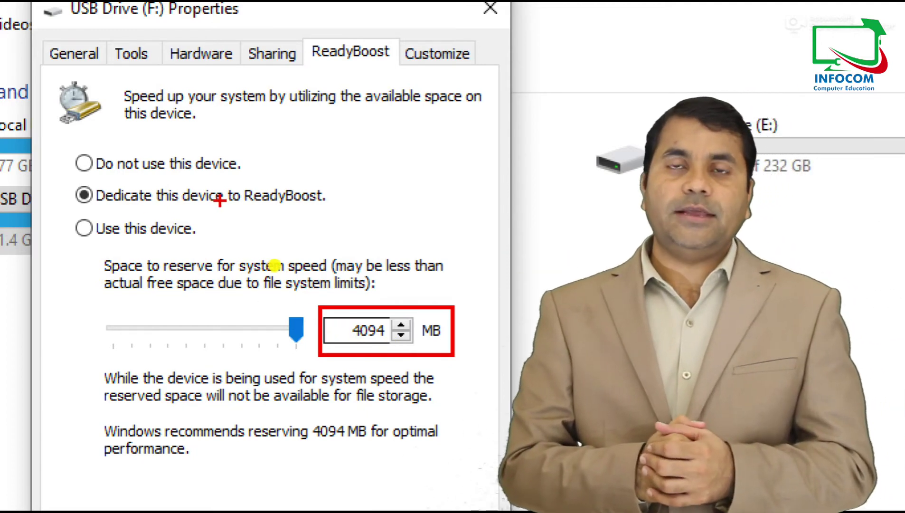
mouse_move(63, 180)
mouse_down()
mouse_move(166, 210)
mouse_move(335, 211)
mouse_up()
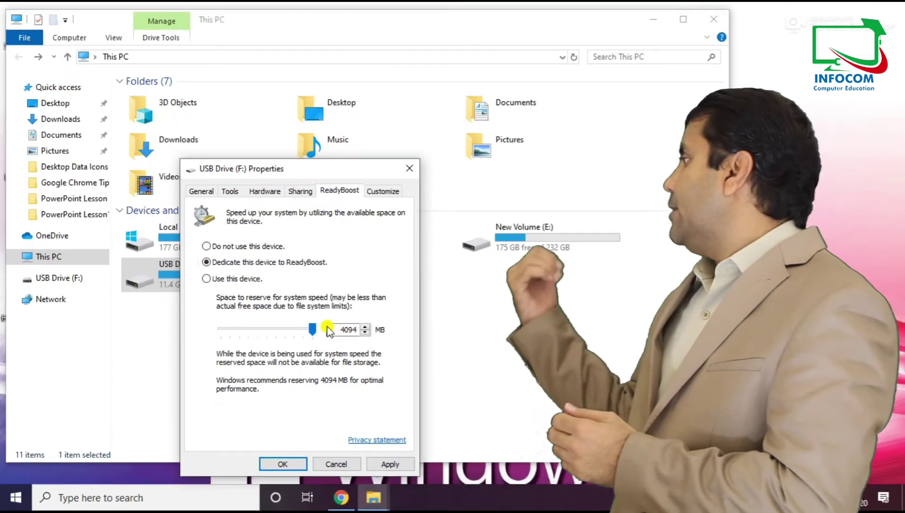
click(380, 464)
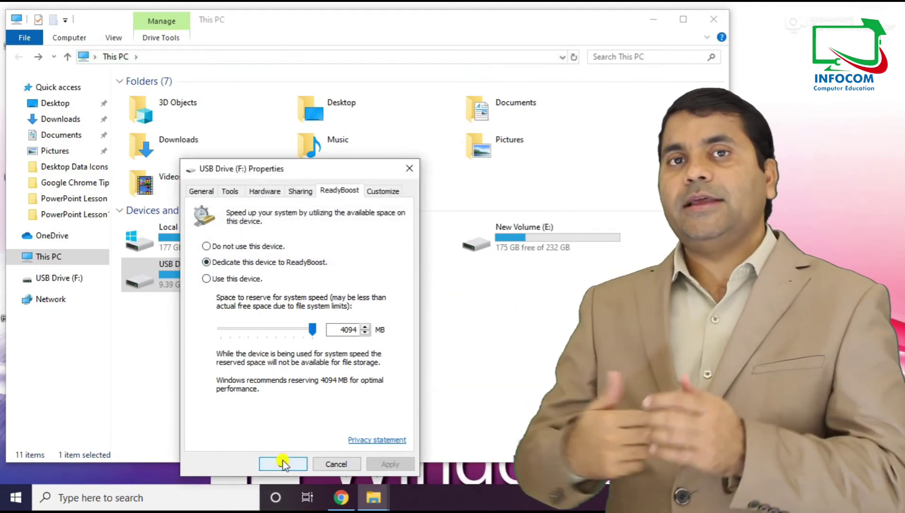
click(283, 463)
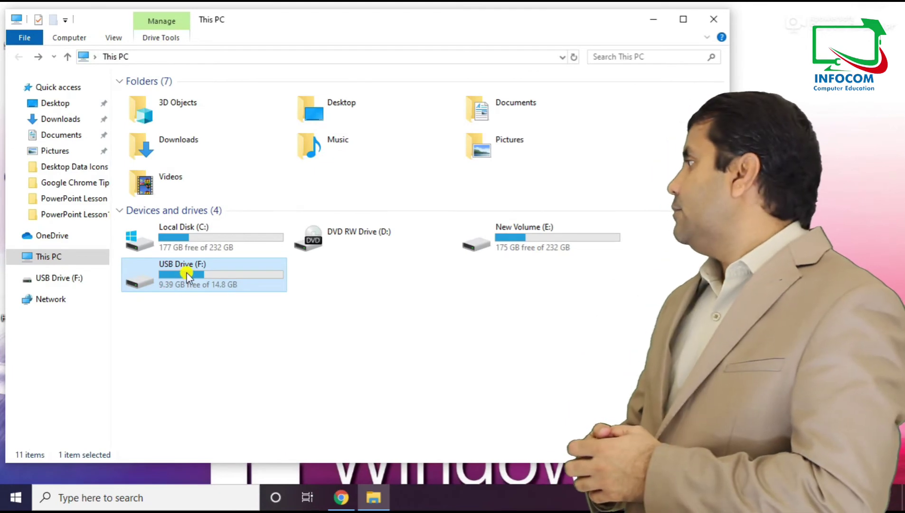
- Open USB Drive (F:) to check the size of its ReadyBoost cache file and return to This PC
double_click(186, 272)
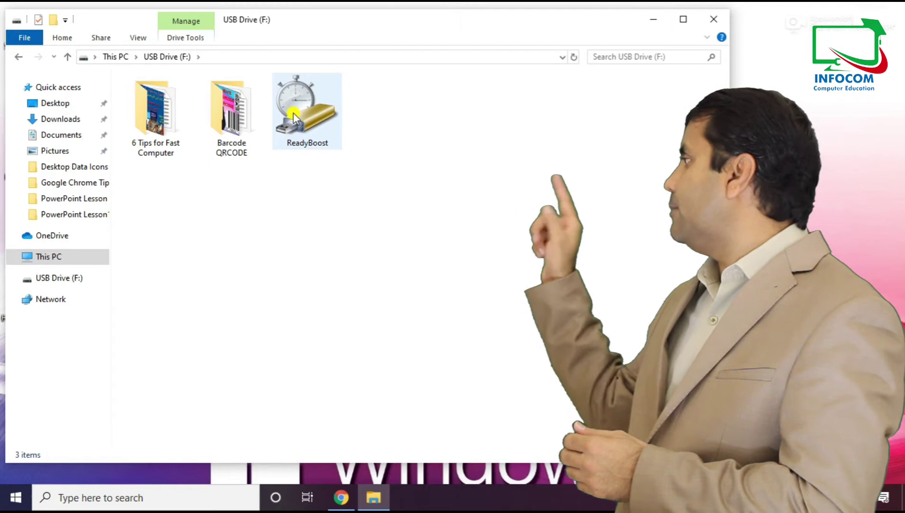
mouse_move(294, 110)
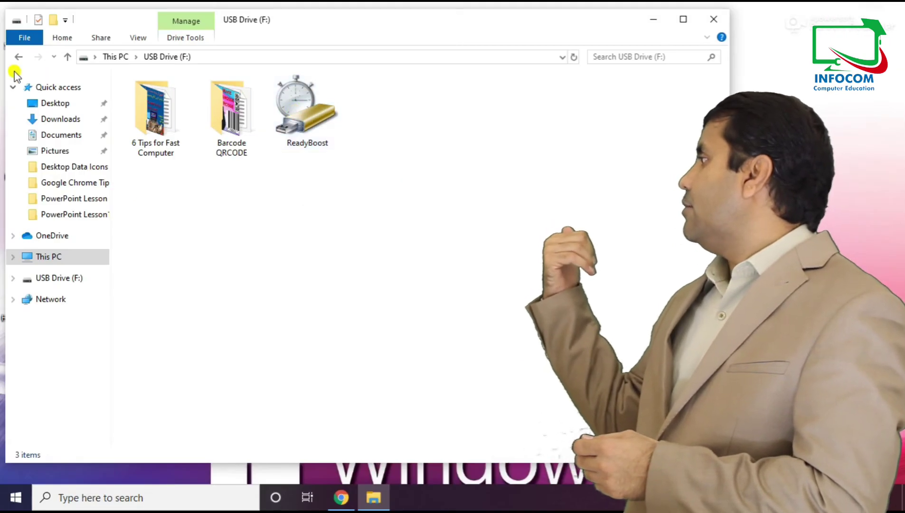
click(18, 56)
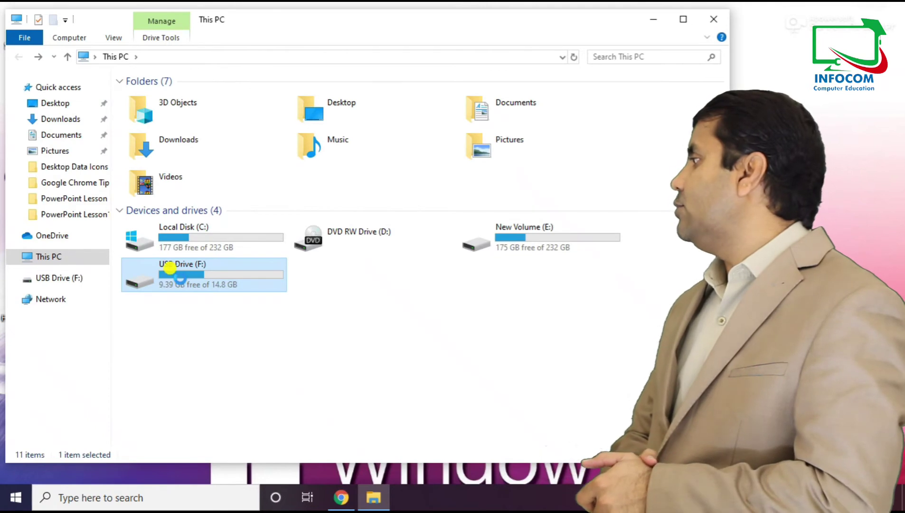
- Open the properties of USB Drive (F:) and examine its used space, free space and total capacity
right_click(181, 279)
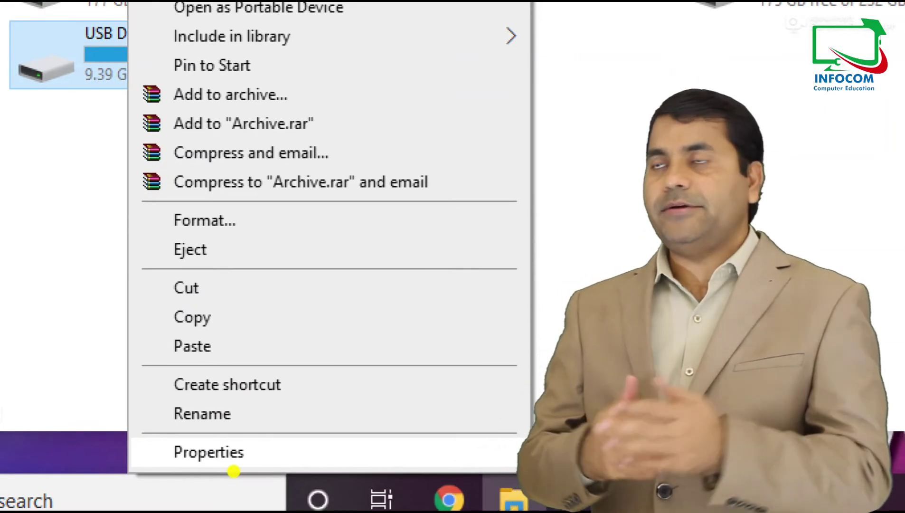
click(229, 449)
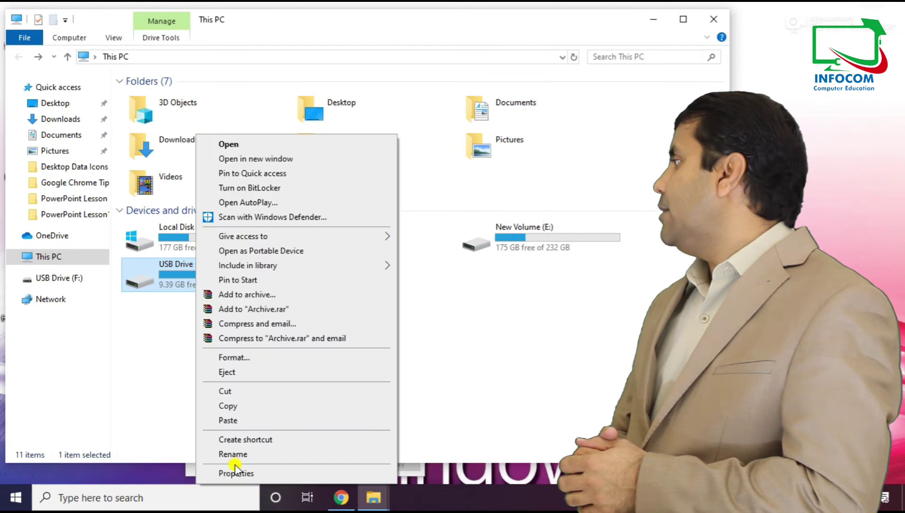
click(237, 471)
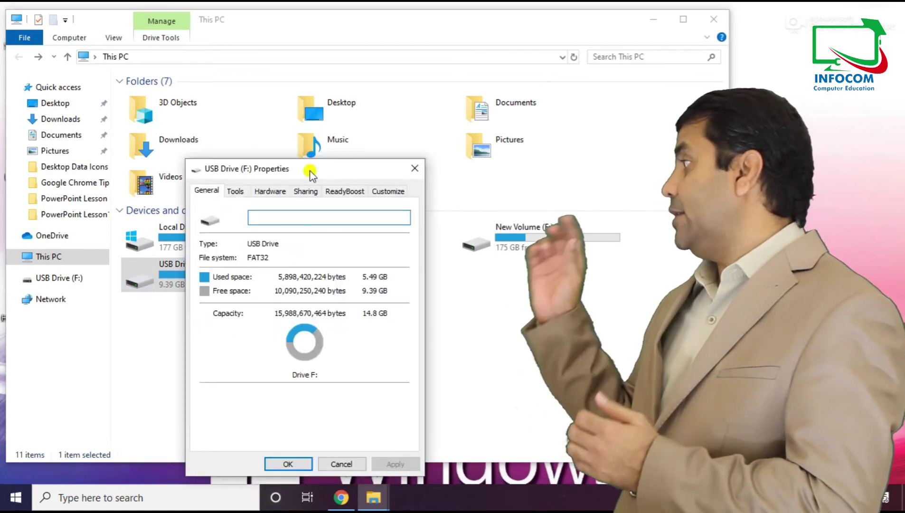
drag(308, 169, 281, 132)
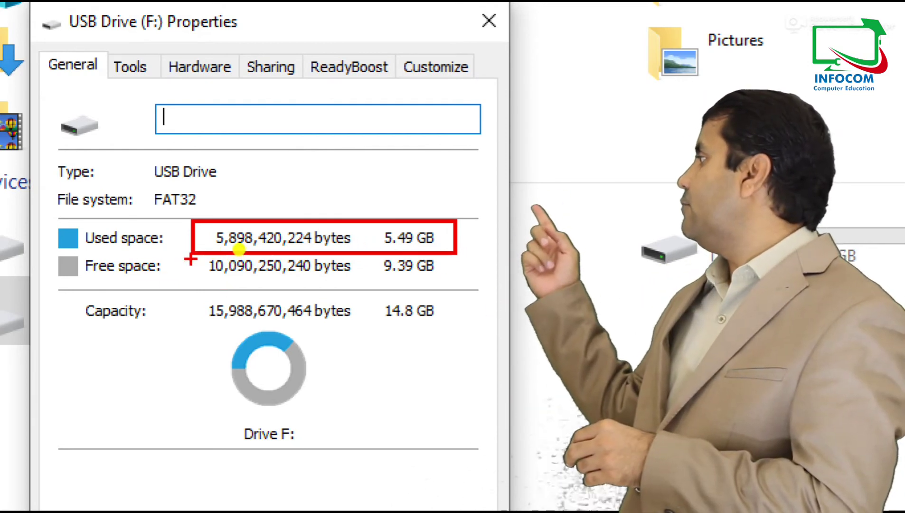
drag(184, 257, 463, 288)
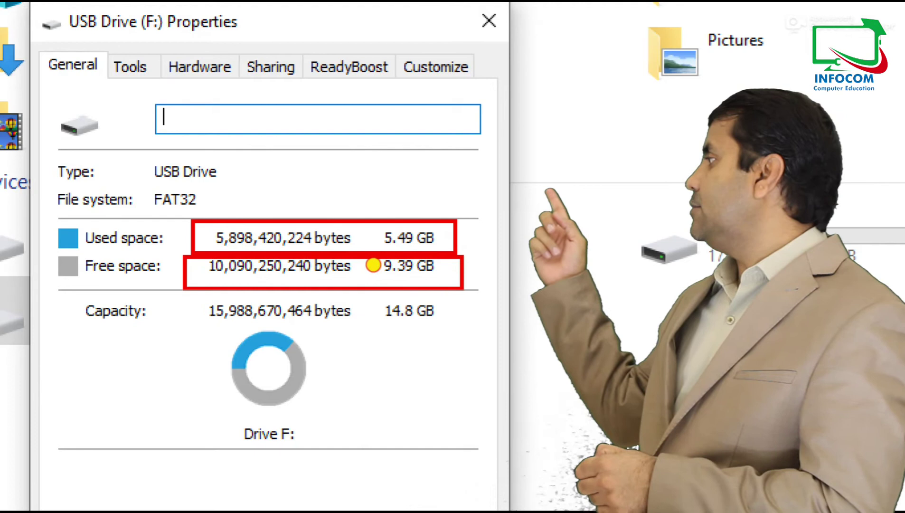
mouse_move(189, 295)
mouse_down()
mouse_move(305, 321)
mouse_move(448, 329)
mouse_up()
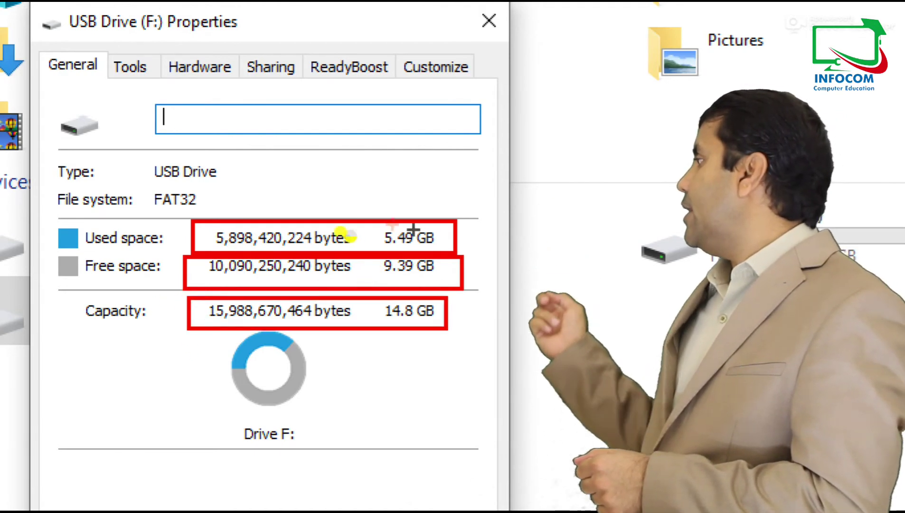
mouse_move(377, 226)
mouse_down()
mouse_move(405, 245)
mouse_move(444, 248)
mouse_up()
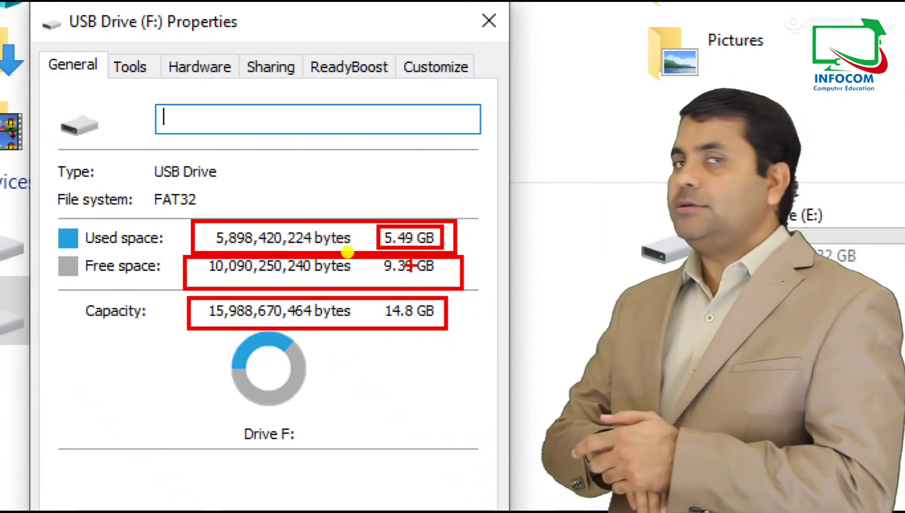
mouse_move(57, 257)
mouse_down()
mouse_move(187, 256)
mouse_move(55, 254)
mouse_up()
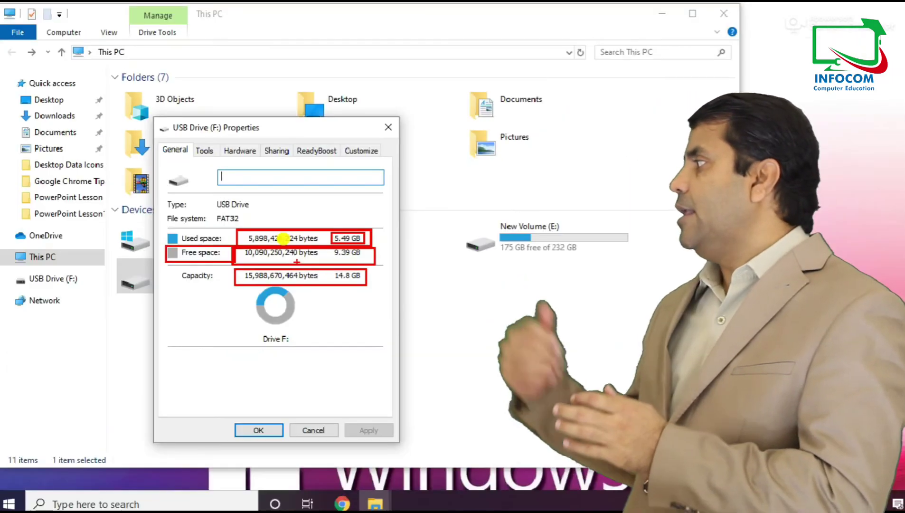
key(Escape)
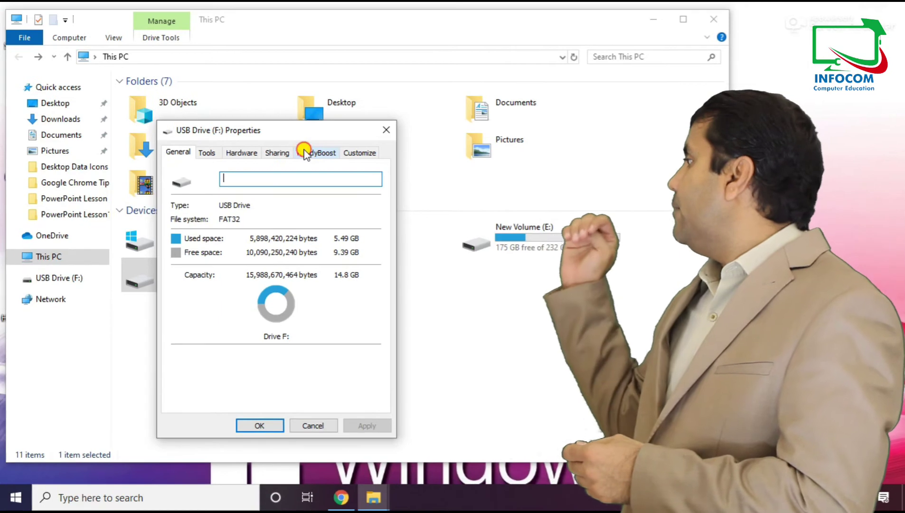
- Turn off ReadyBoost on USB Drive (F:) by choosing not to use this device, apply it and close the properties
click(305, 156)
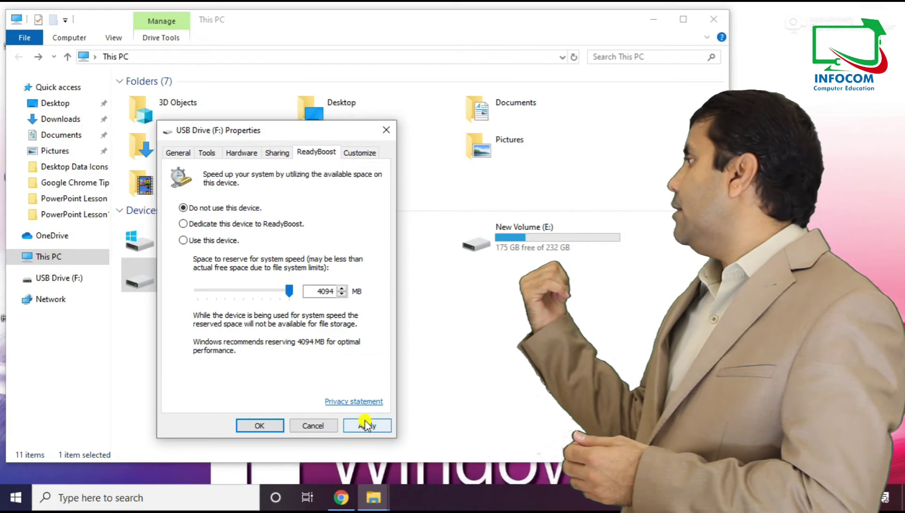
drag(302, 139, 375, 93)
click(197, 288)
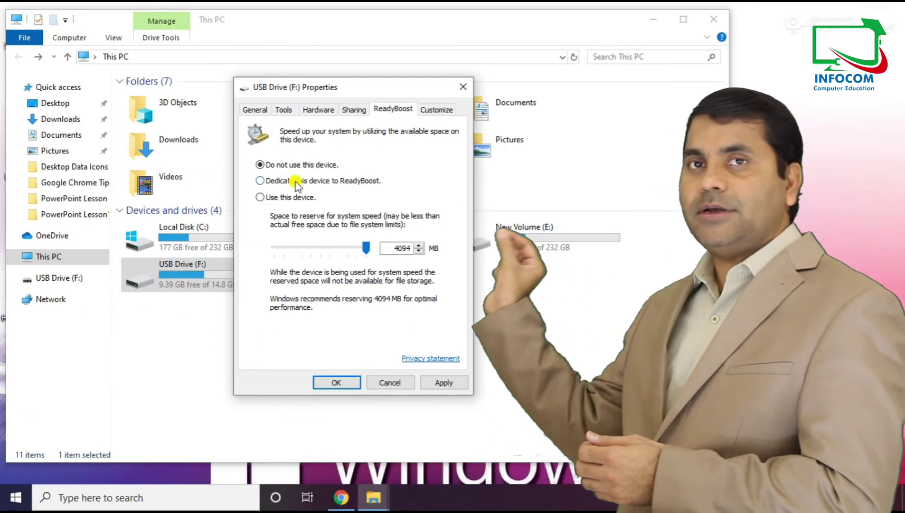
click(435, 384)
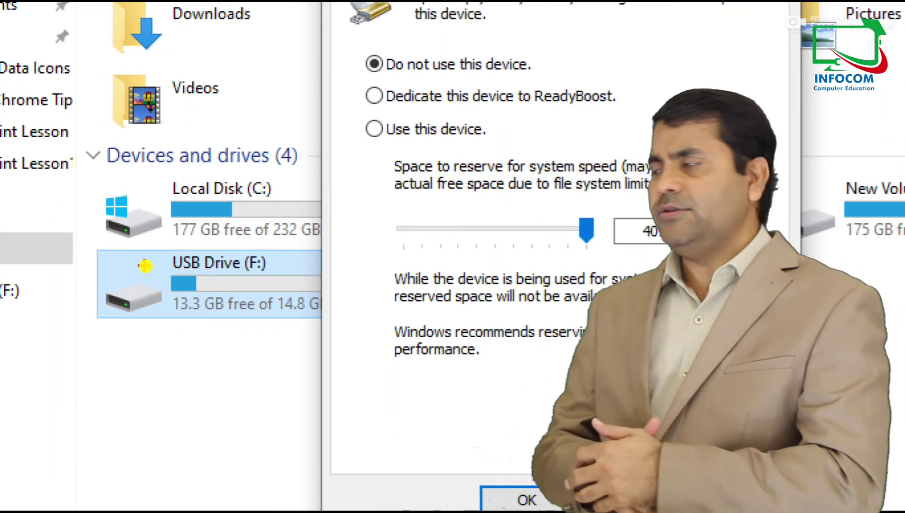
mouse_move(128, 249)
mouse_down()
mouse_move(276, 273)
mouse_move(307, 304)
mouse_move(294, 319)
mouse_move(272, 318)
mouse_up()
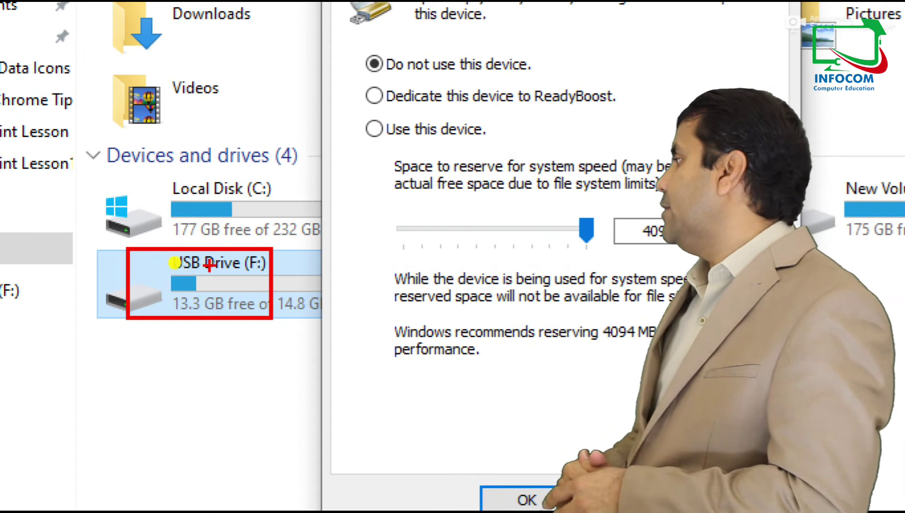
key(Escape)
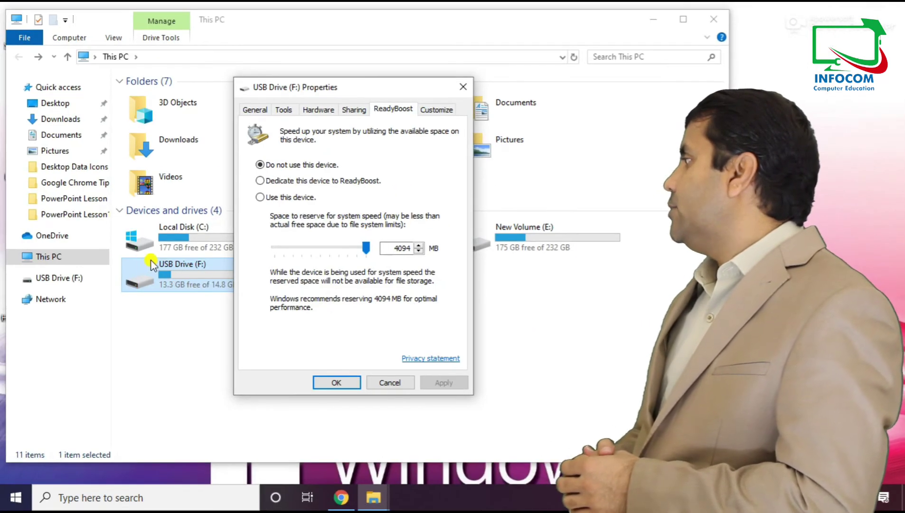
click(334, 379)
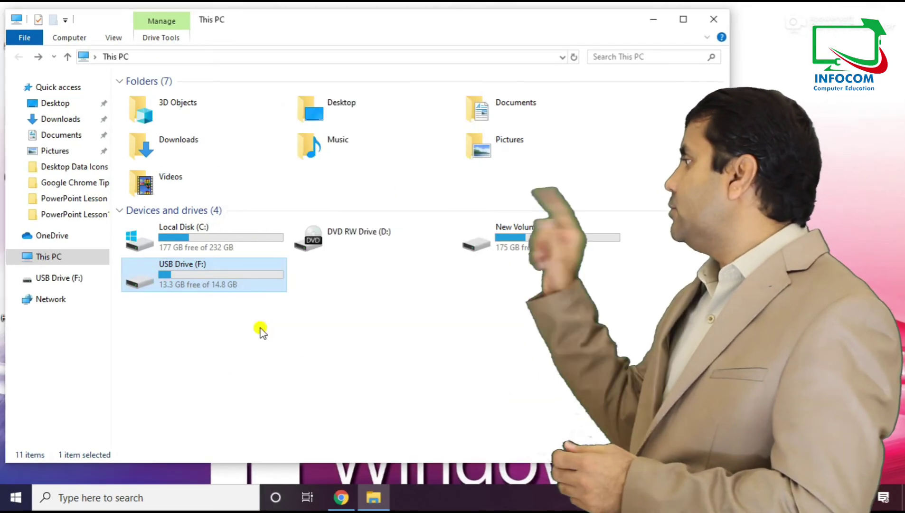
- Check the contents of USB Drive (F:) for a remaining ReadyBoost cache file, and minimize the window from This PC
double_click(188, 270)
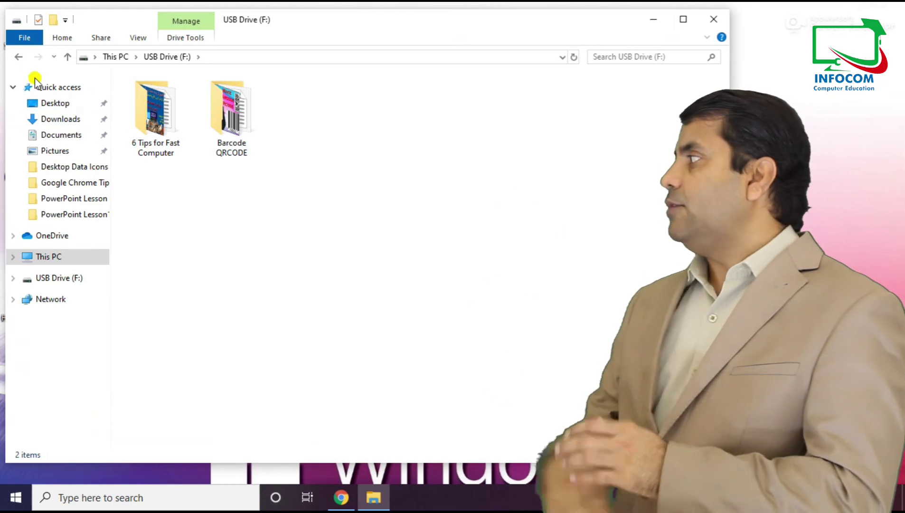
click(19, 57)
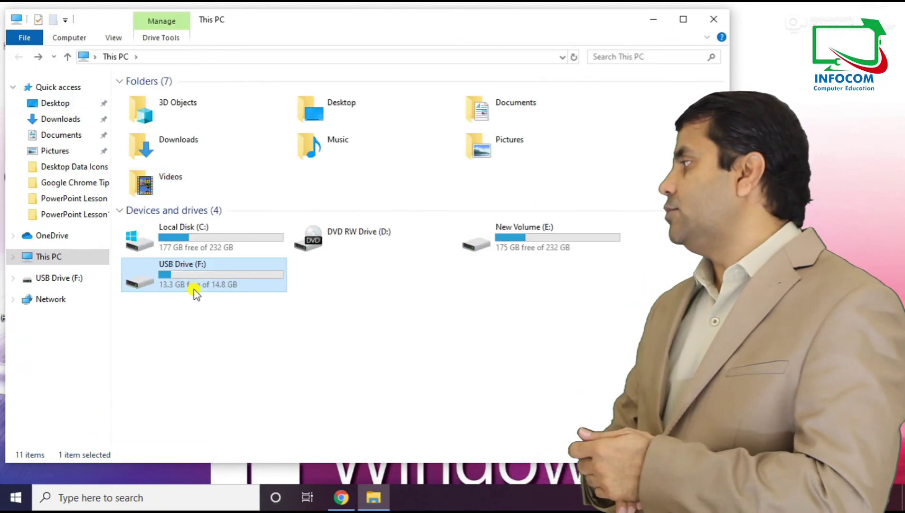
mouse_move(184, 272)
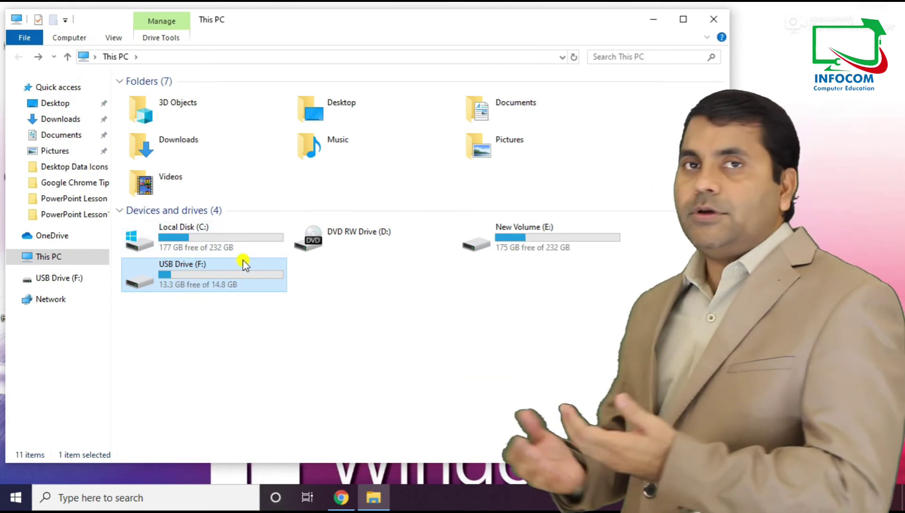
mouse_move(249, 280)
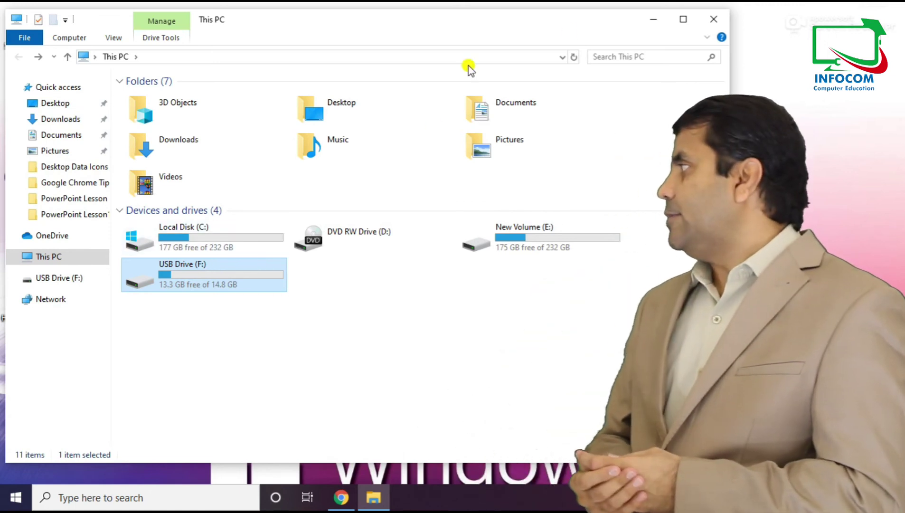
click(649, 20)
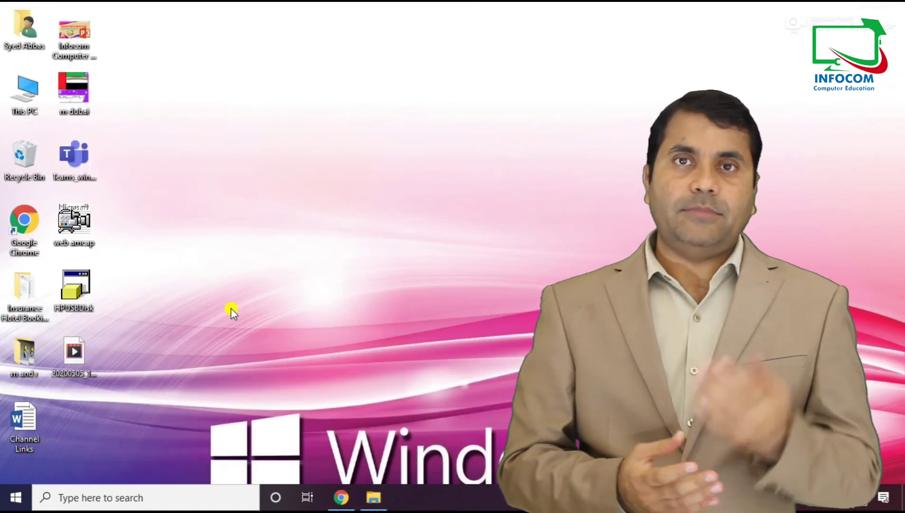